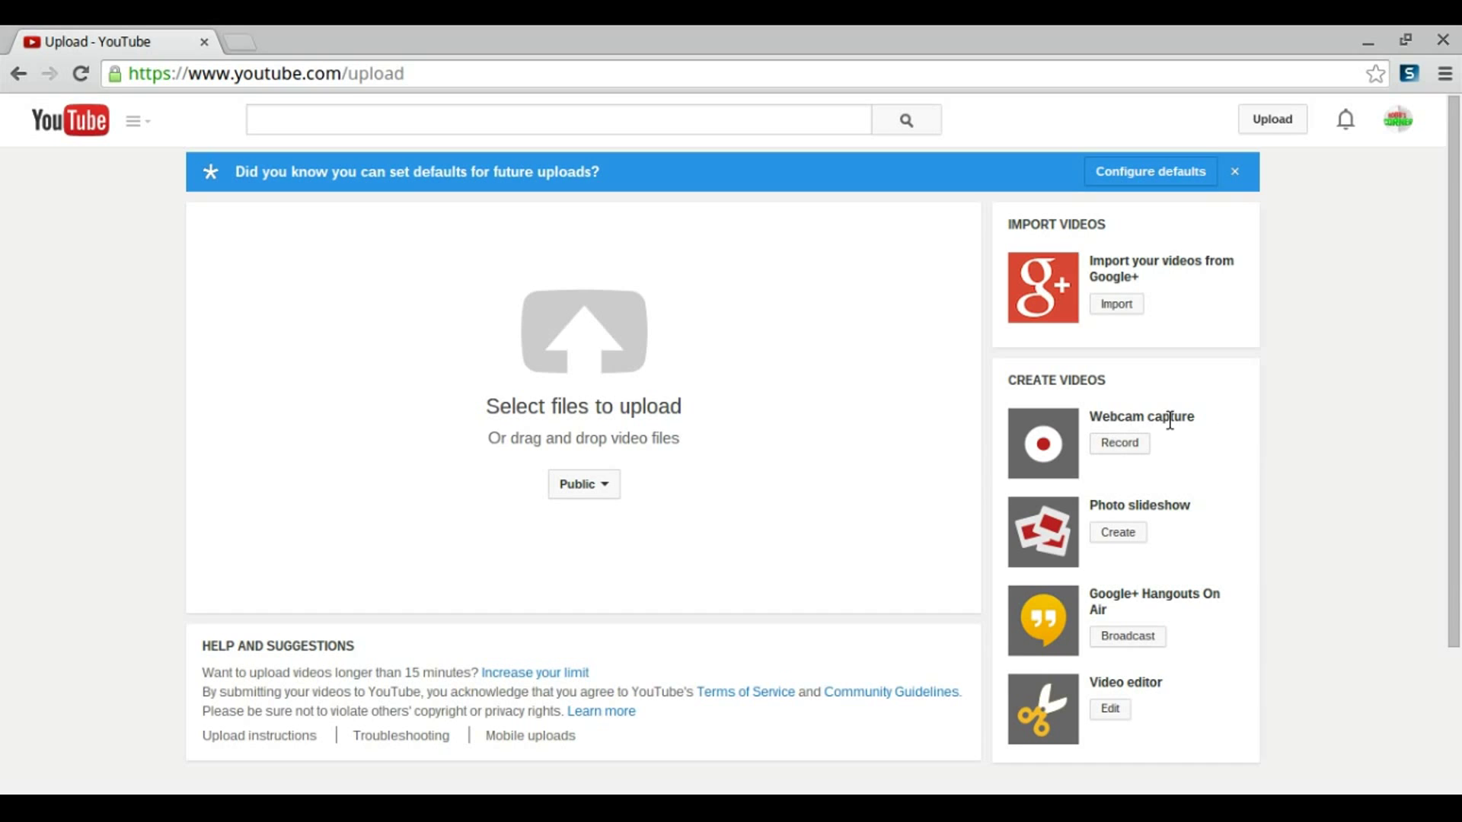
Step: Start a Webcam capture recording and grant Flash Player access to the camera and microphone
left_click(1120, 443)
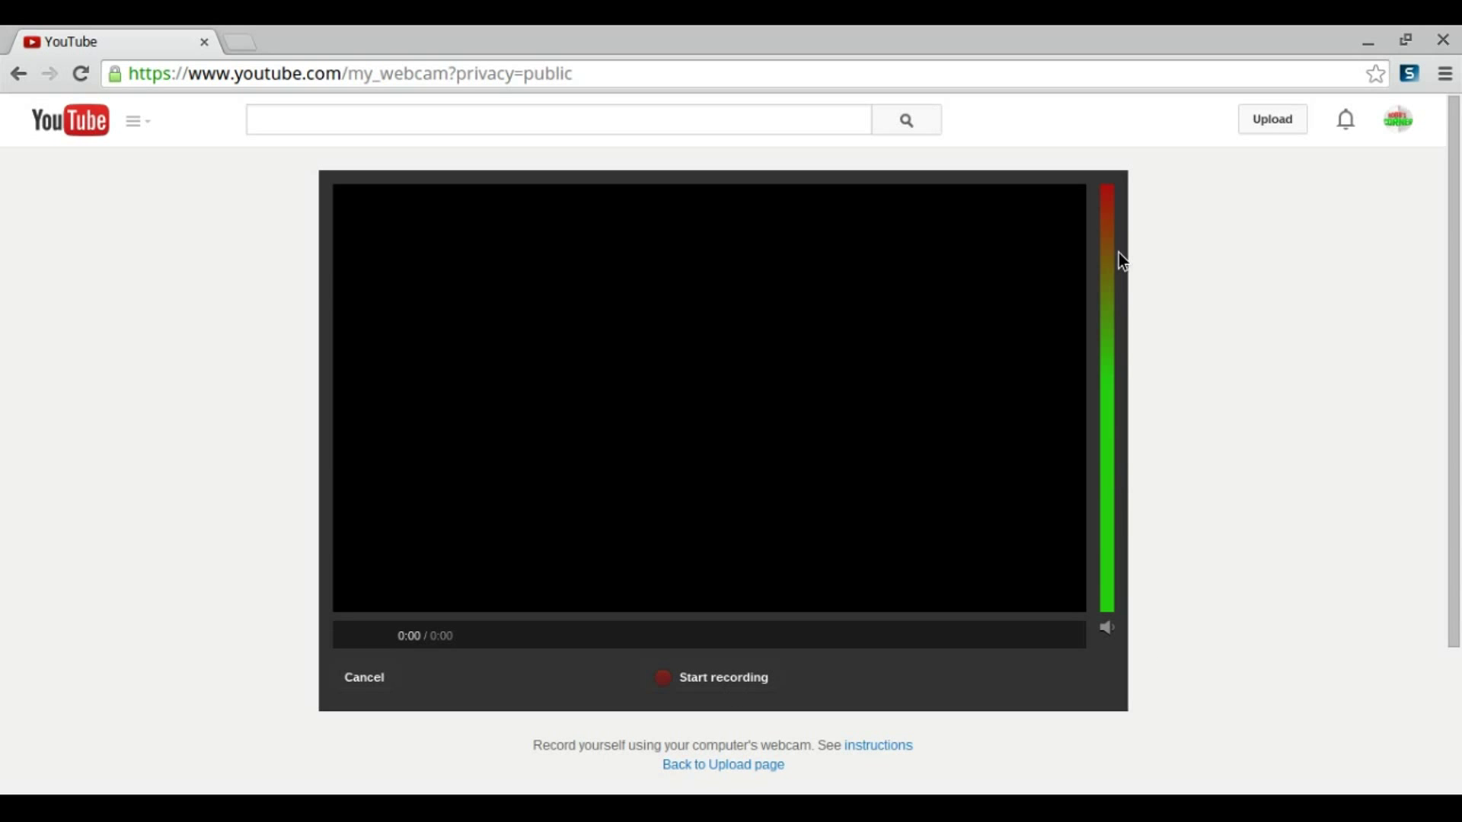
left_click(717, 683)
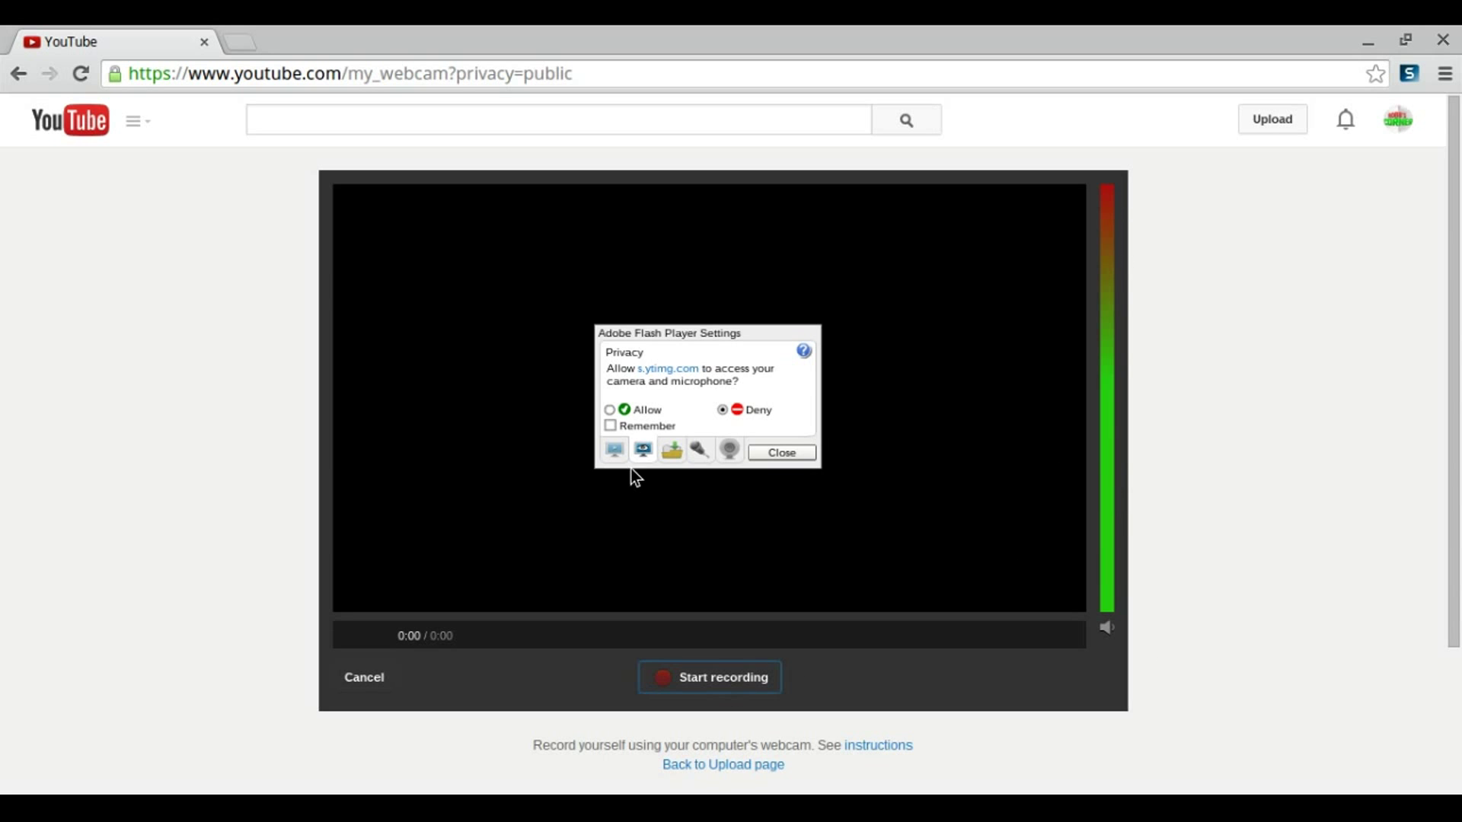
left_click(611, 409)
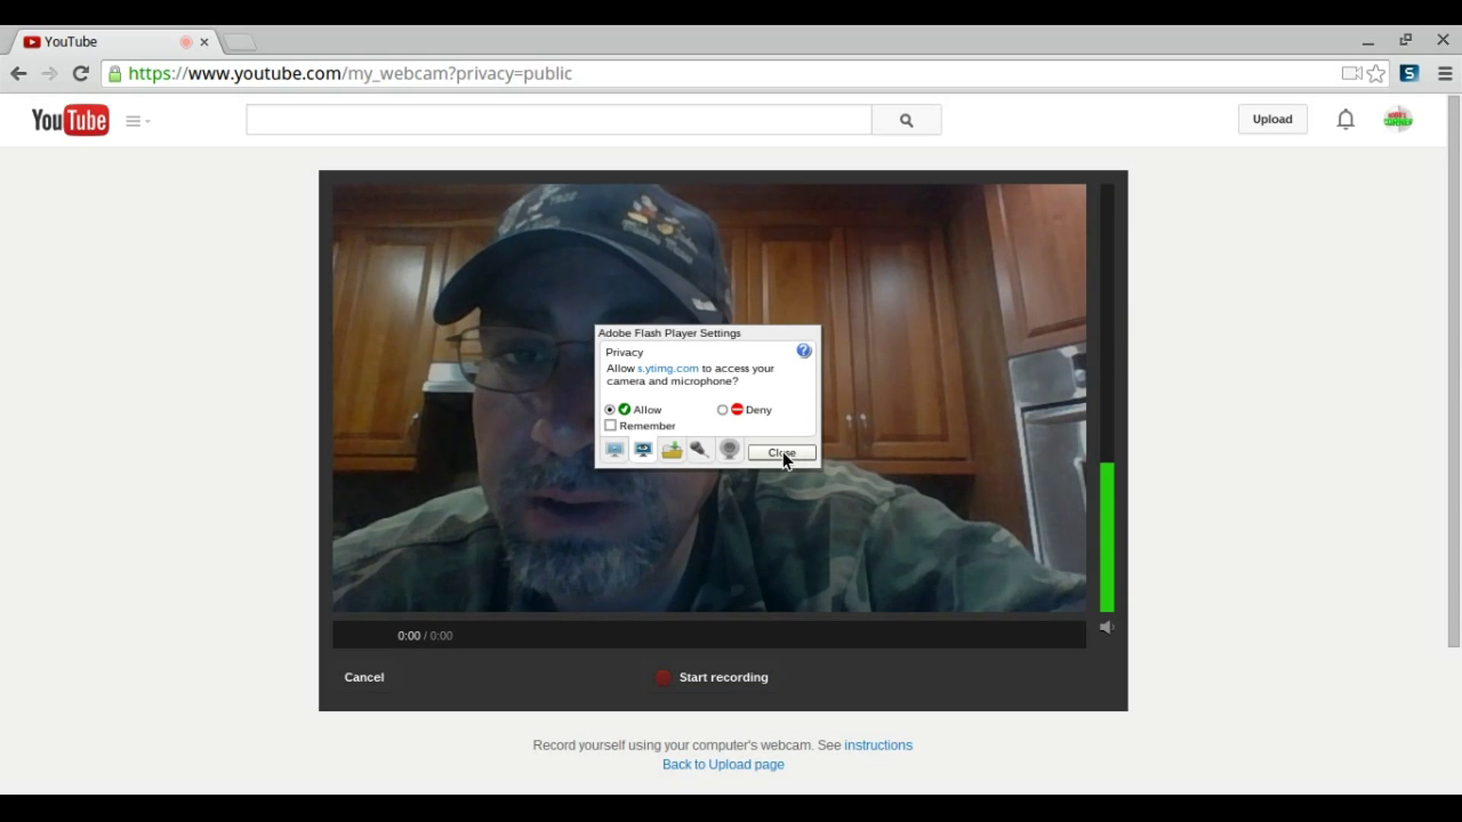
Step: Dismiss the Flash privacy dialog and let the webcam record for about 21 seconds
left_click(783, 452)
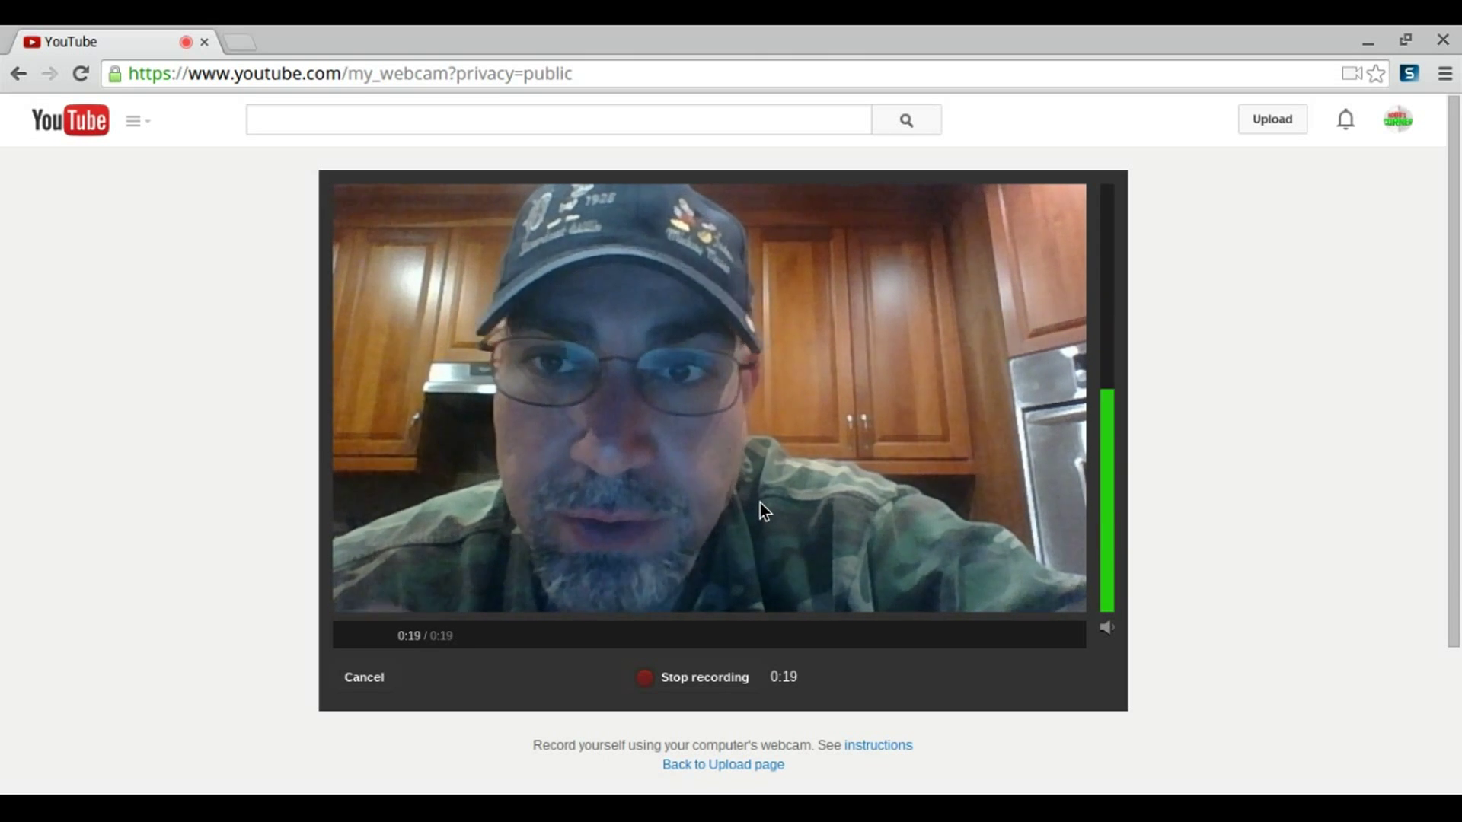
Step: Stop the recording at 22 seconds and play the clip back, pausing at 0:07
left_click(676, 680)
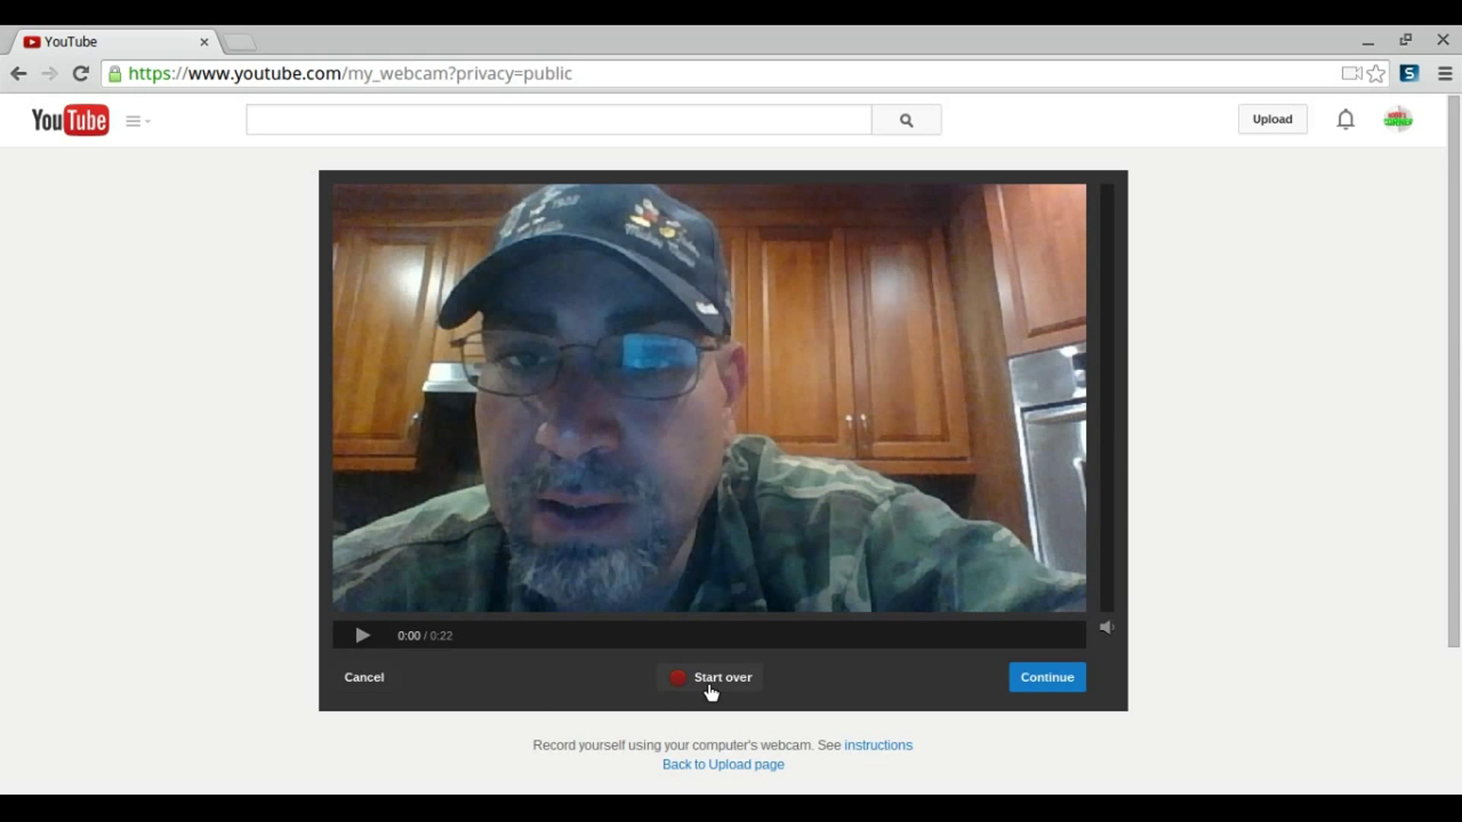
left_click(361, 637)
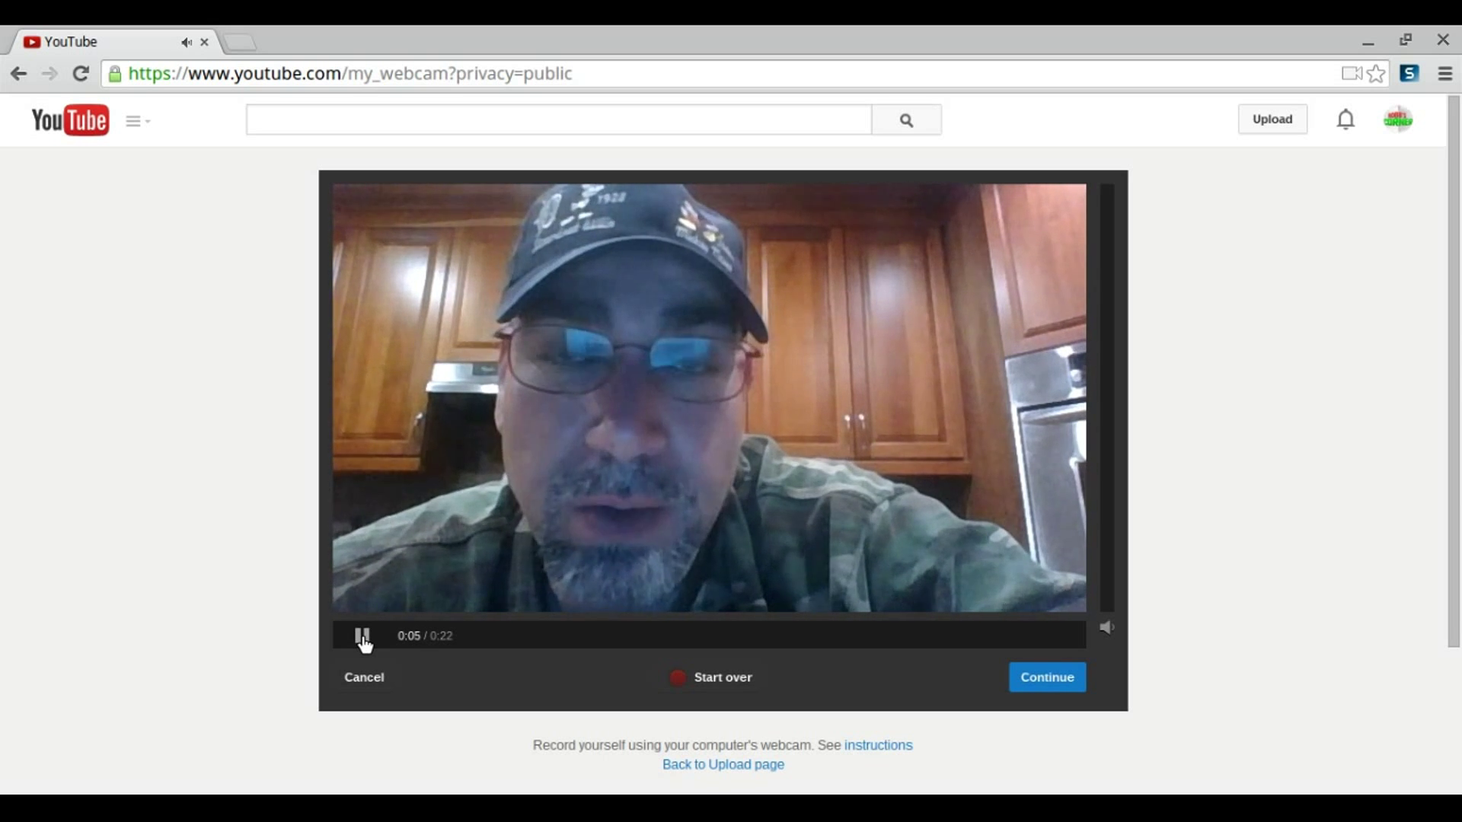
left_click(361, 636)
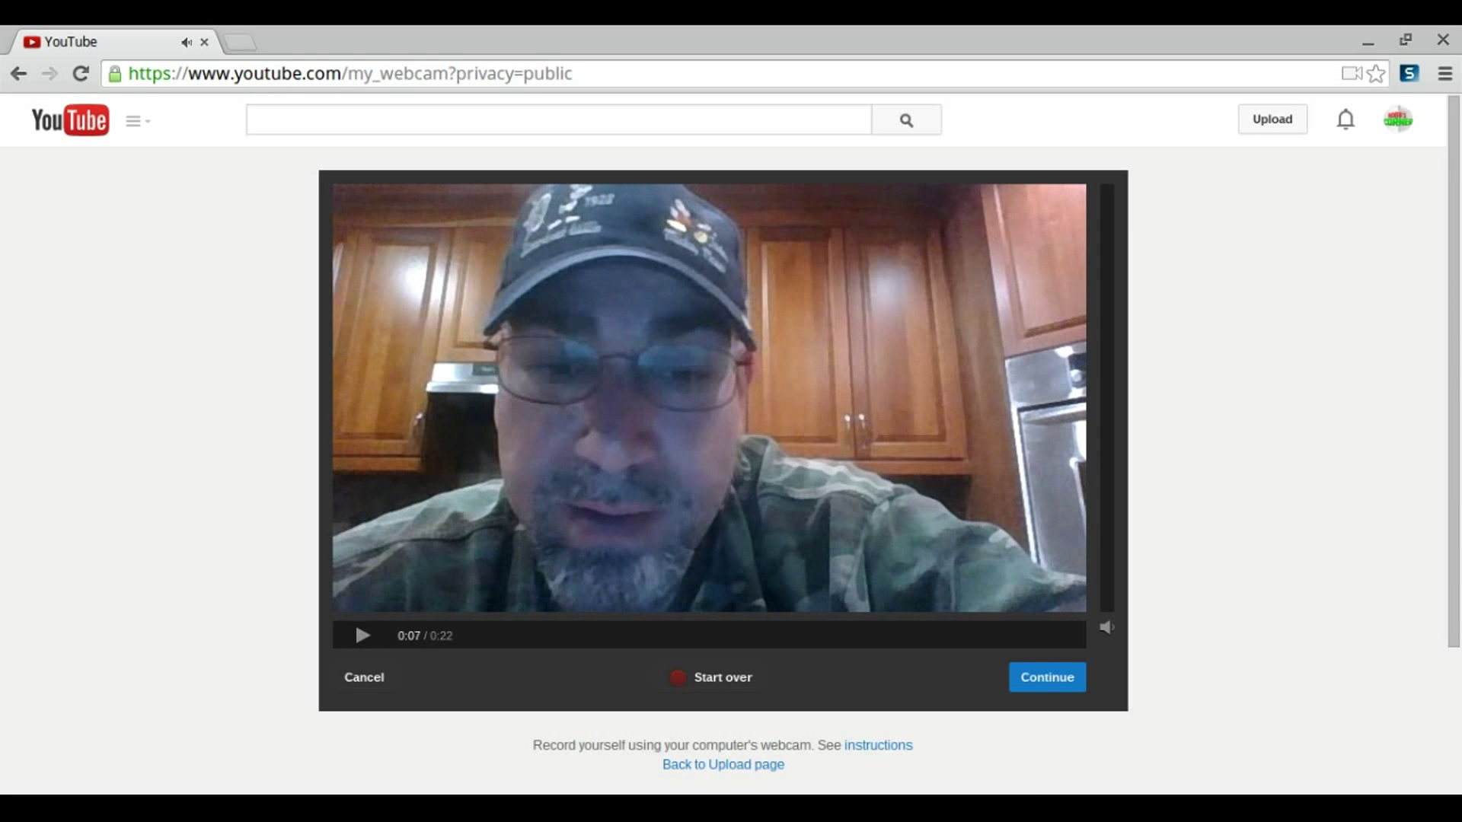
Step: Continue to the clip's settings, change its privacy from Public to Private, and save
left_click(1041, 678)
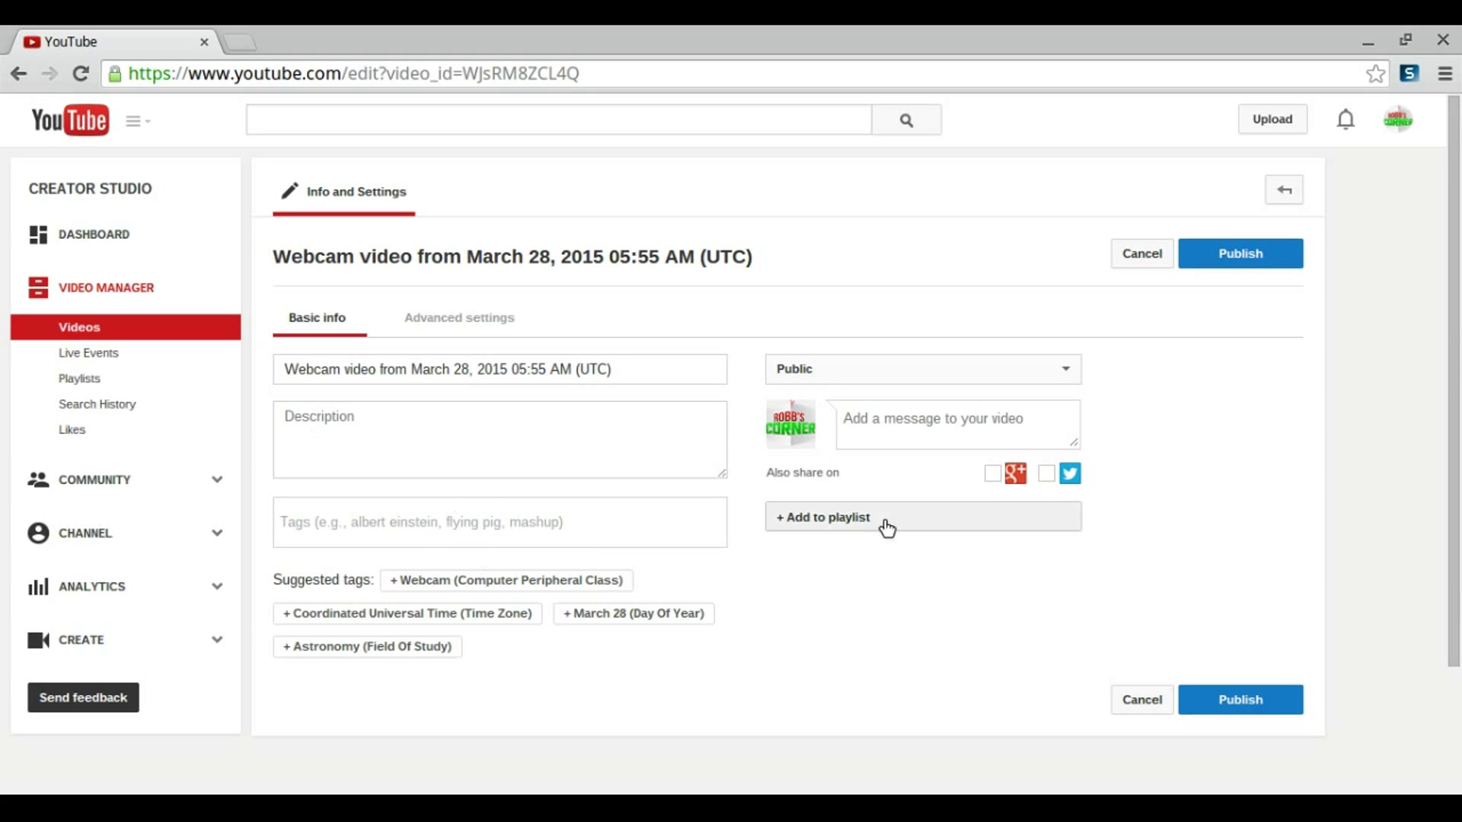
left_click(1065, 365)
left_click(858, 427)
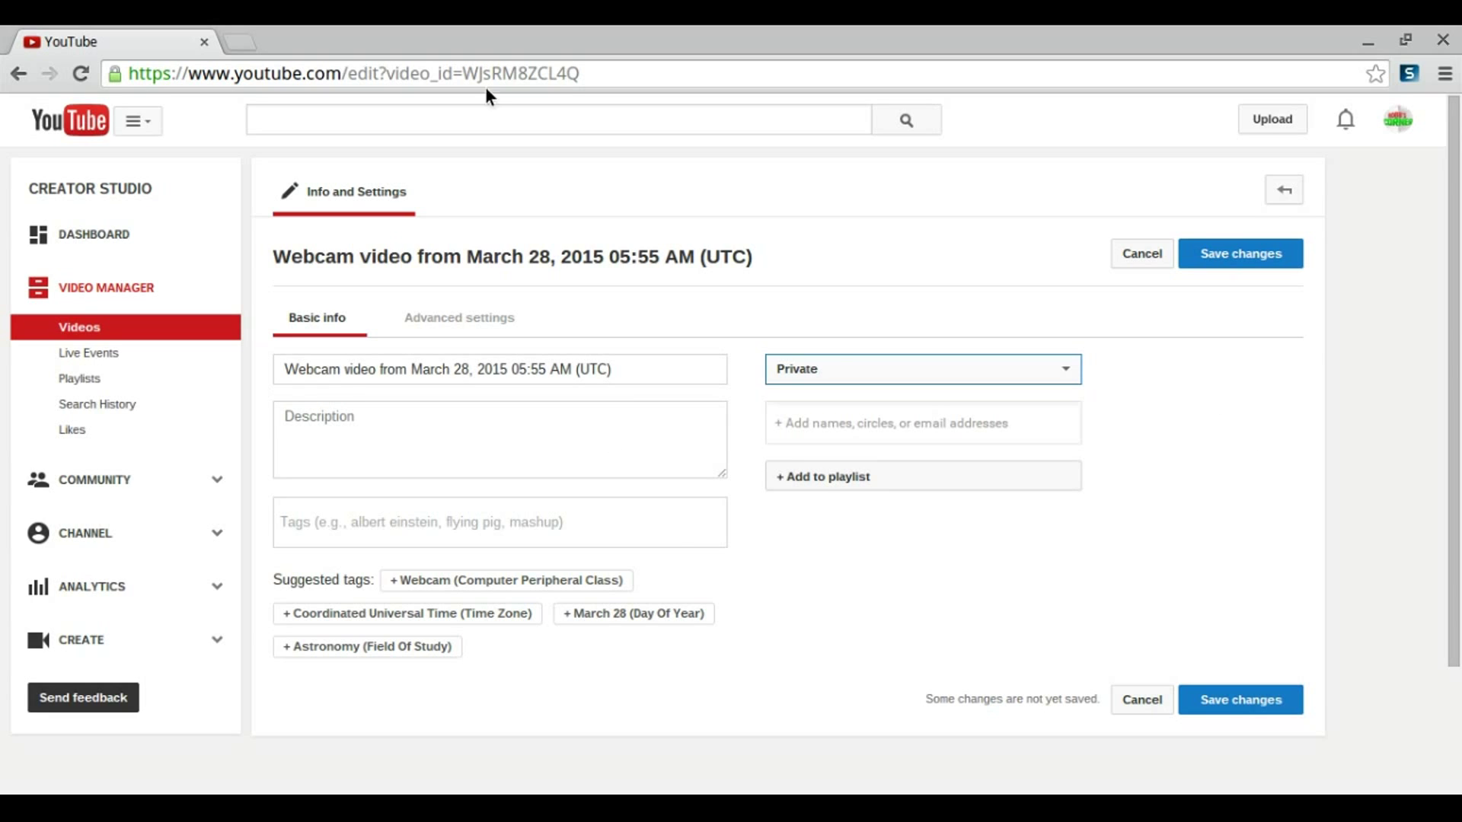
left_click(1231, 257)
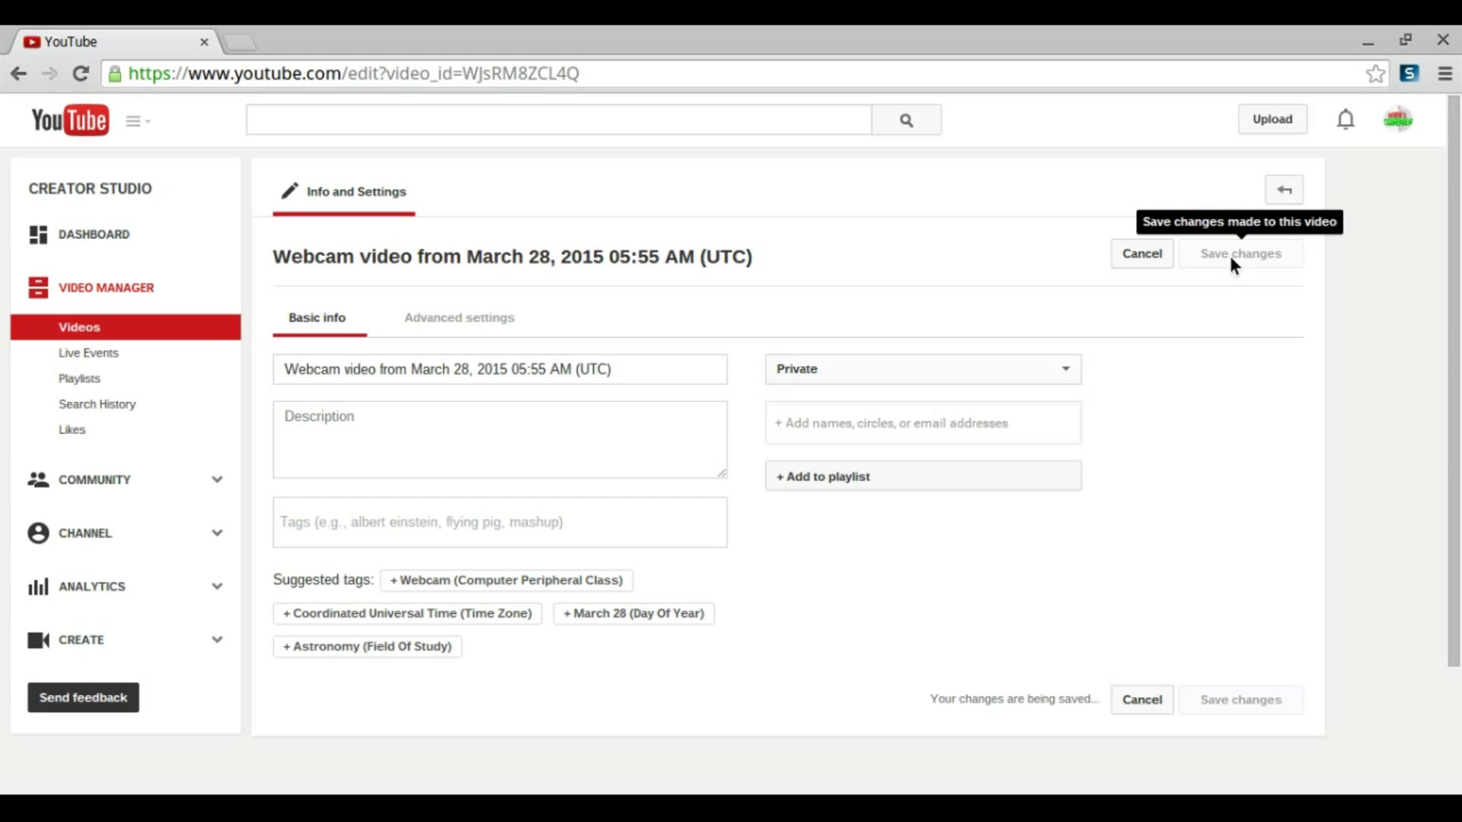